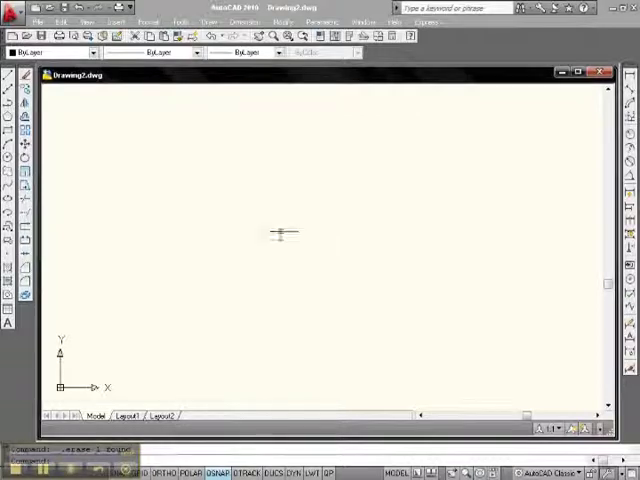
Attach the CAd photo as a raster image reference, accepting the default attach settings
{"action": "left_click", "coordinate": [117, 22]}
{"action": "left_click", "coordinate": [160, 99]}
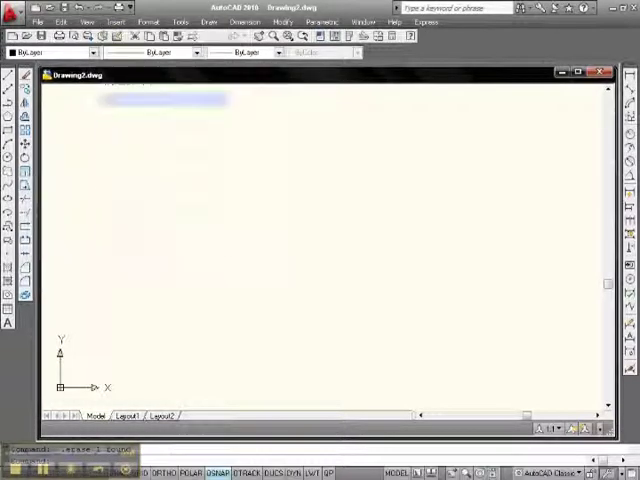
{"action": "left_click", "coordinate": [240, 178]}
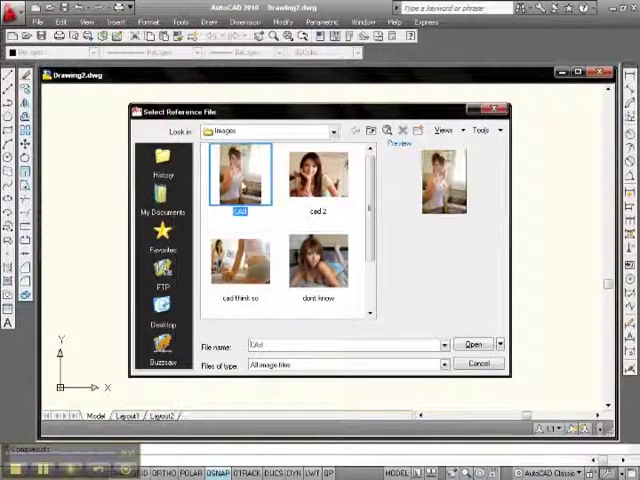
{"action": "left_click", "coordinate": [474, 344]}
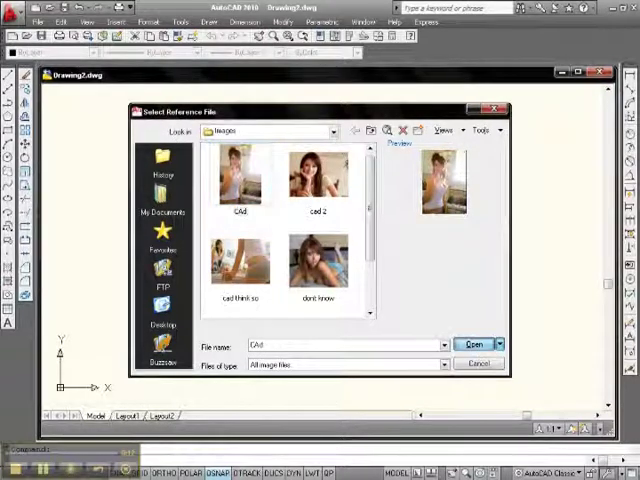
{"action": "left_click", "coordinate": [346, 339]}
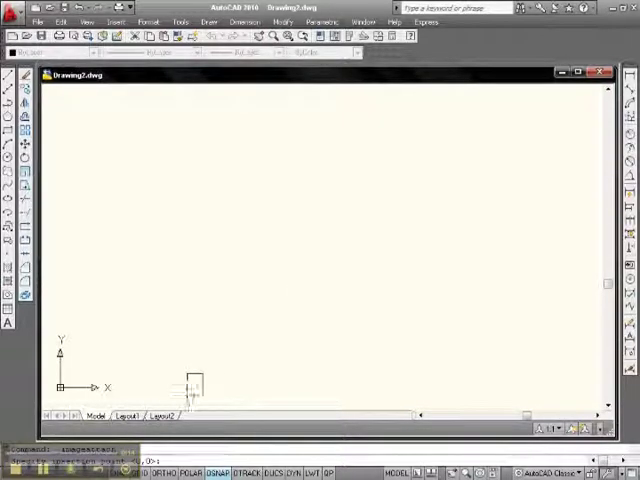
Place the CAd image at a lower-left insertion point and set its scale
{"action": "left_click", "coordinate": [188, 392]}
{"action": "left_click", "coordinate": [358, 238]}
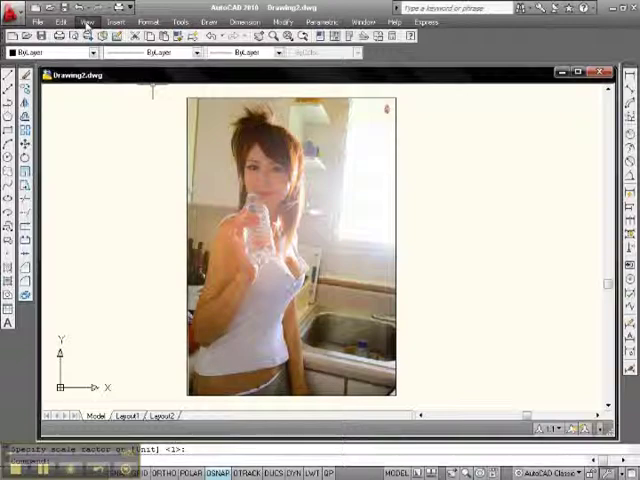
Turn on the SteeringWheel and use its Zoom wedge to shrink the CAd photo
{"action": "left_click", "coordinate": [88, 22]}
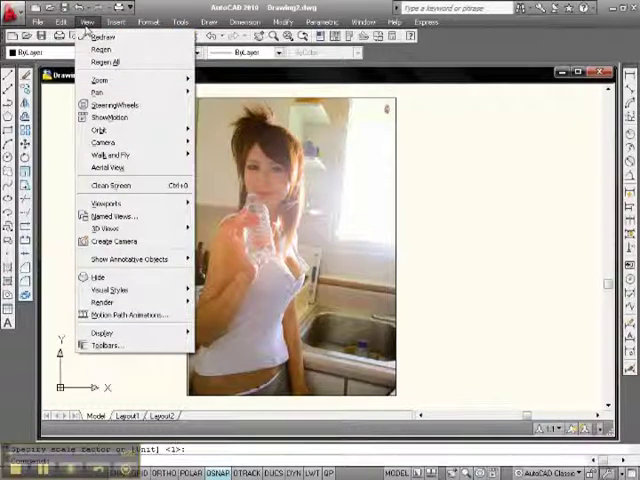
{"action": "left_click", "coordinate": [115, 107]}
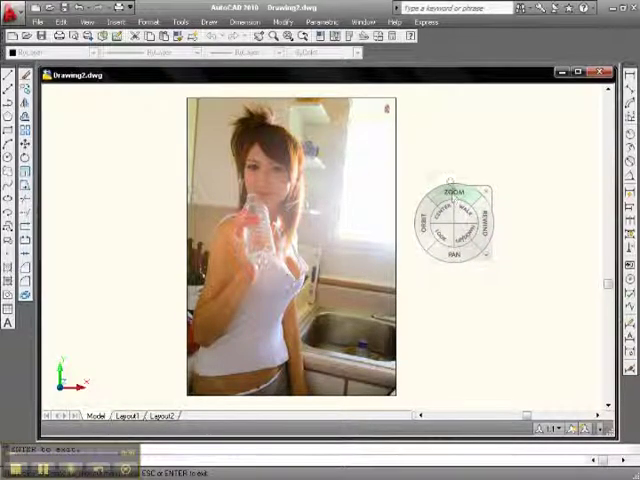
{"action": "left_click", "coordinate": [451, 188]}
{"action": "left_click_drag", "start_coordinate": [451, 177], "coordinate": [452, 190]}
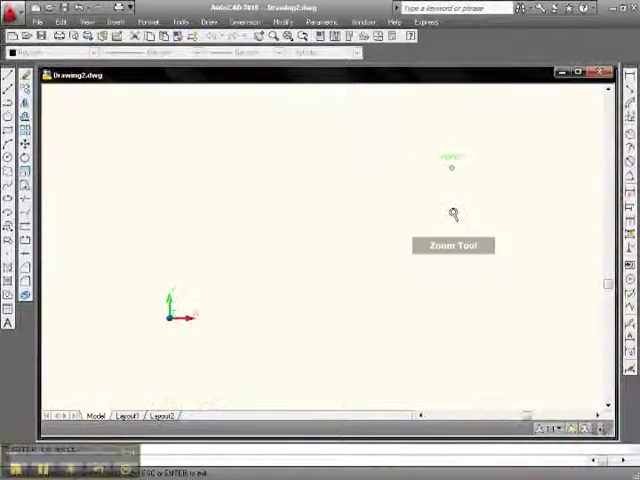
{"action": "left_click_drag", "start_coordinate": [453, 186], "coordinate": [453, 212]}
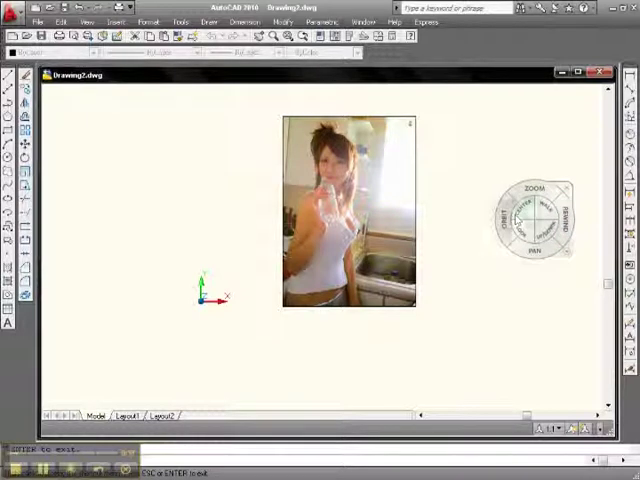
Orbit the photo into a tilted 3D view, then pan it to the left
{"action": "left_click_drag", "start_coordinate": [505, 220], "coordinate": [450, 237]}
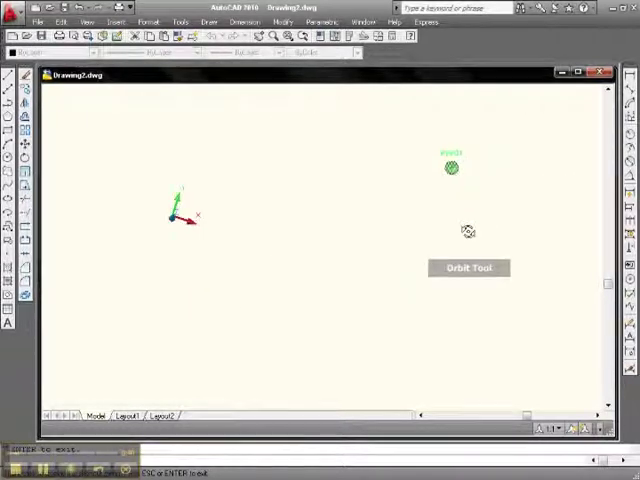
{"action": "left_click_drag", "start_coordinate": [450, 237], "coordinate": [370, 210]}
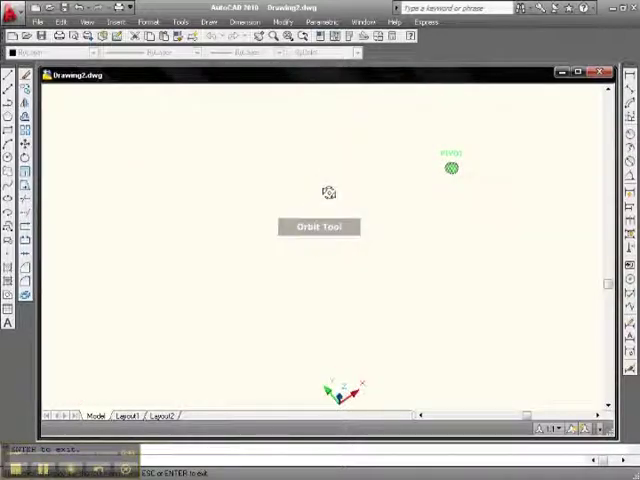
{"action": "left_click_drag", "start_coordinate": [370, 210], "coordinate": [478, 215]}
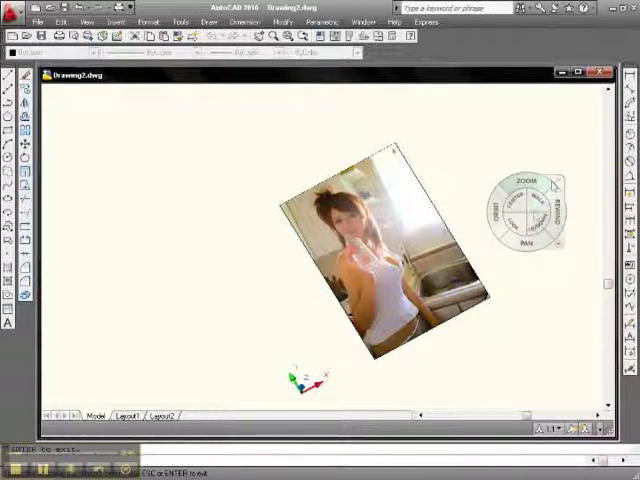
{"action": "mouse_move", "coordinate": [525, 248]}
{"action": "left_mouse_down"}
{"action": "mouse_move", "coordinate": [343, 266]}
{"action": "mouse_move", "coordinate": [446, 255]}
{"action": "left_mouse_up"}
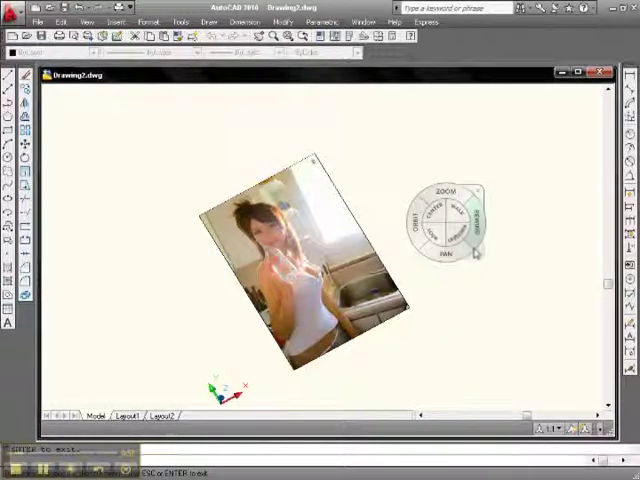
Rewind through earlier views until the photo is a flat, untilted plan view
{"action": "mouse_move", "coordinate": [478, 236]}
{"action": "left_mouse_down"}
{"action": "mouse_move", "coordinate": [305, 245]}
{"action": "mouse_move", "coordinate": [348, 233]}
{"action": "mouse_move", "coordinate": [507, 230]}
{"action": "mouse_move", "coordinate": [373, 245]}
{"action": "mouse_move", "coordinate": [393, 223]}
{"action": "left_mouse_up"}
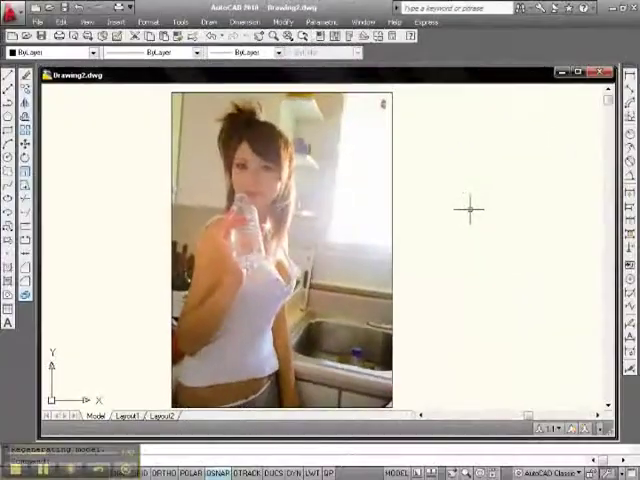